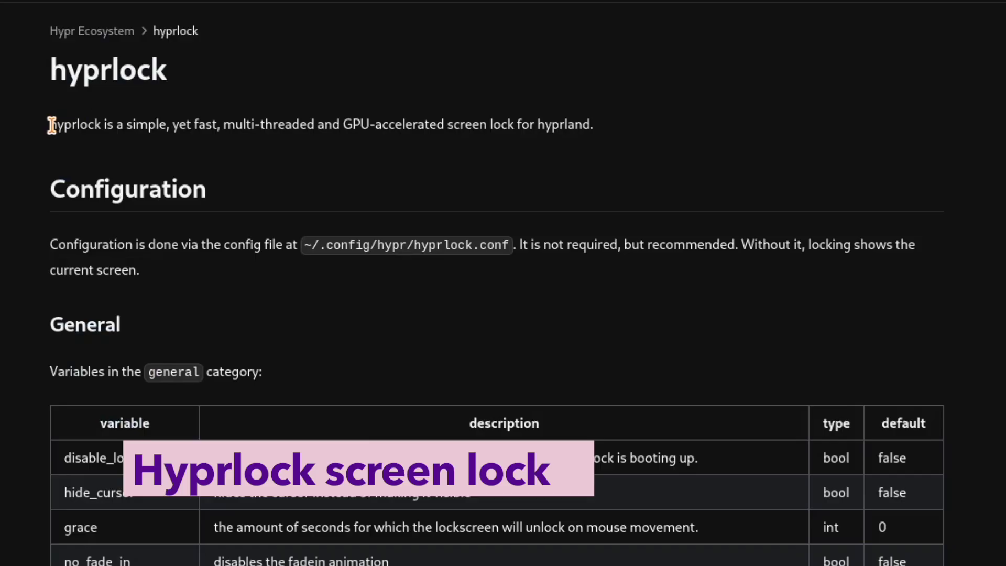
- Highlight the intro sentence on the hyprlock wiki page, then clear the selection
{"action": "left_click_drag", "start_coordinate": [50, 124], "coordinate": [439, 135]}
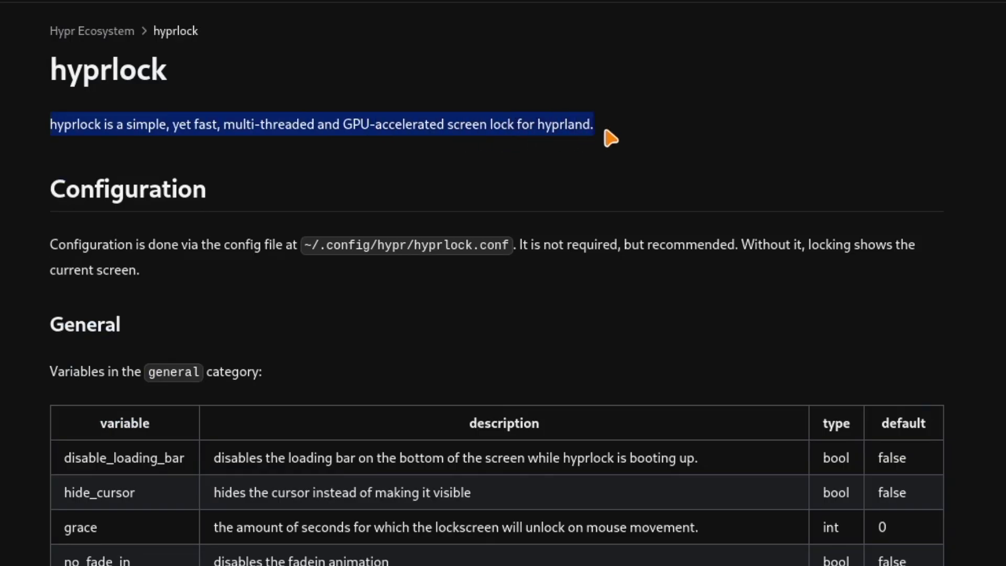
{"action": "left_click", "coordinate": [666, 187]}
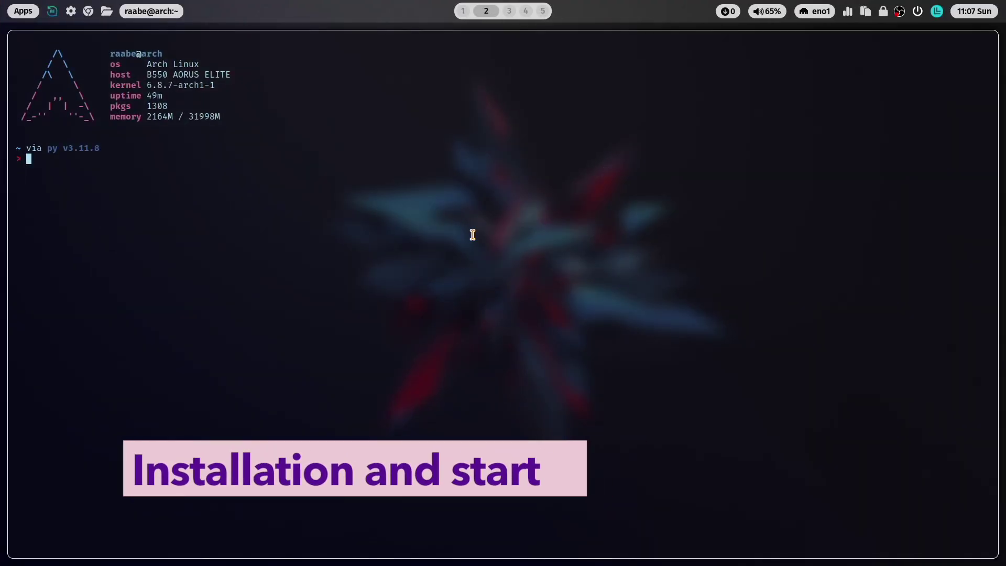
- Run 'sudo pacman -S hyprlock' with the sudo password and decline reinstalling the up-to-date package
{"action": "type", "text": "sudo pacman"}
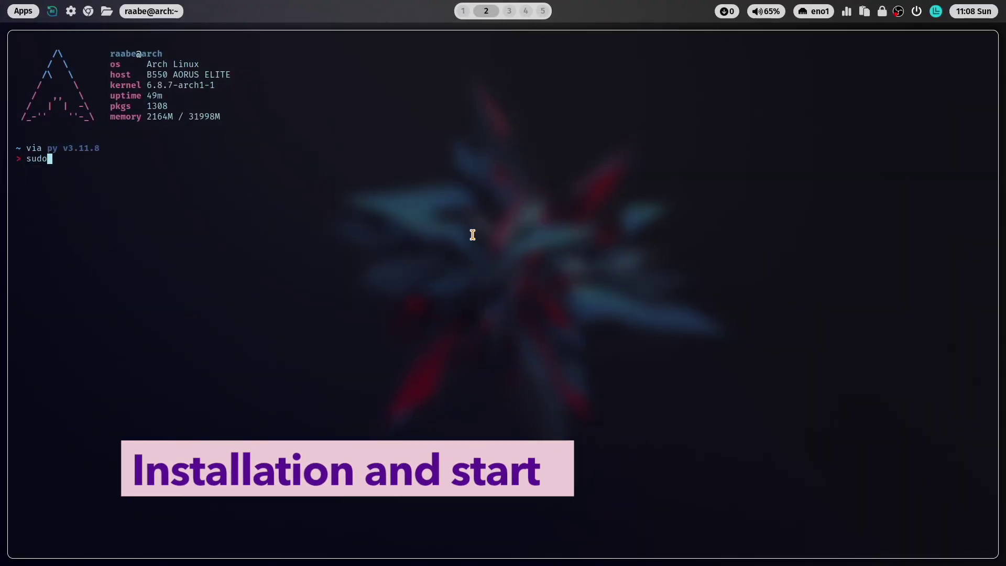
{"action": "type", "text": " -S"}
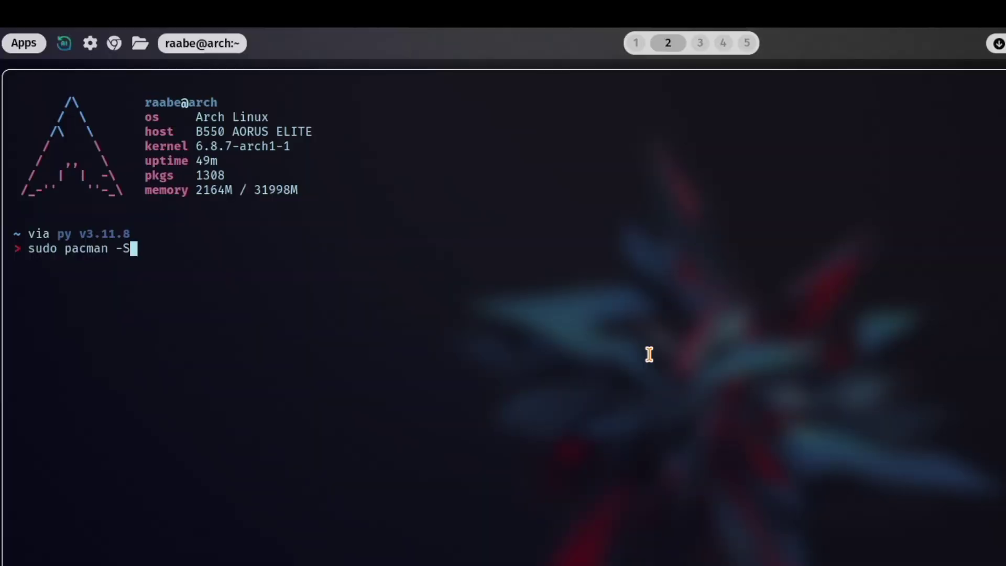
{"action": "type", "text": " hyprlock"}
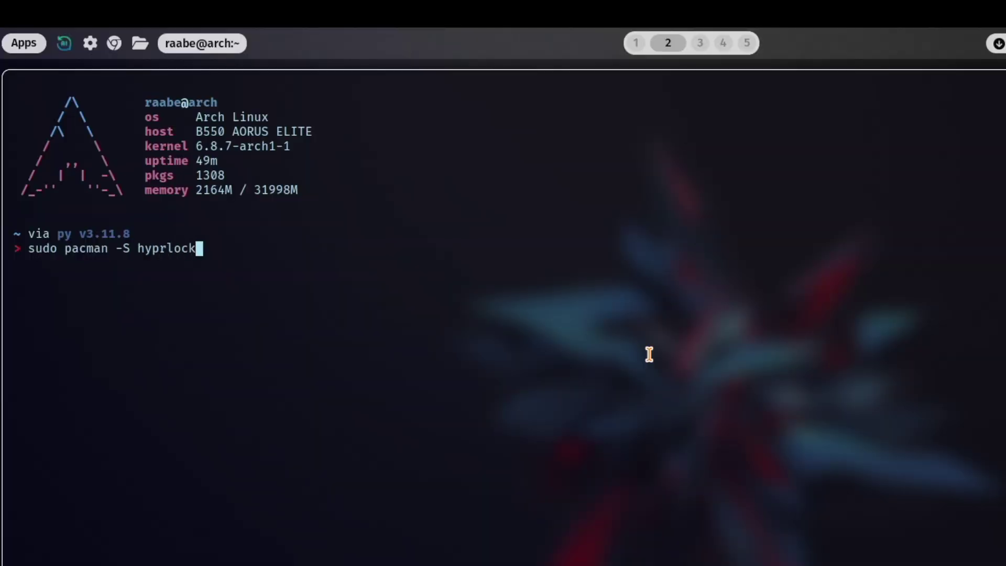
{"action": "key", "text": "Return"}
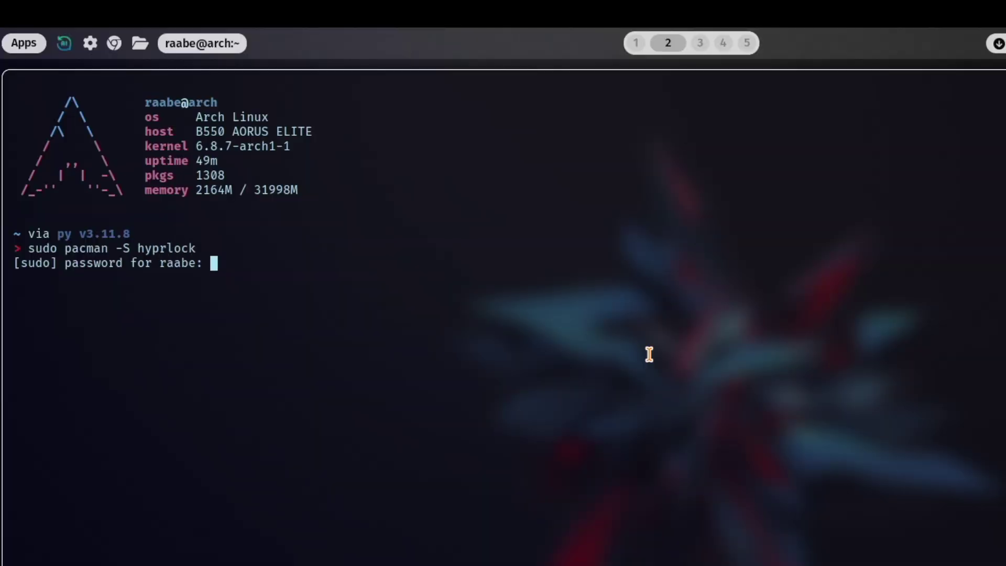
{"action": "key", "text": "Return"}
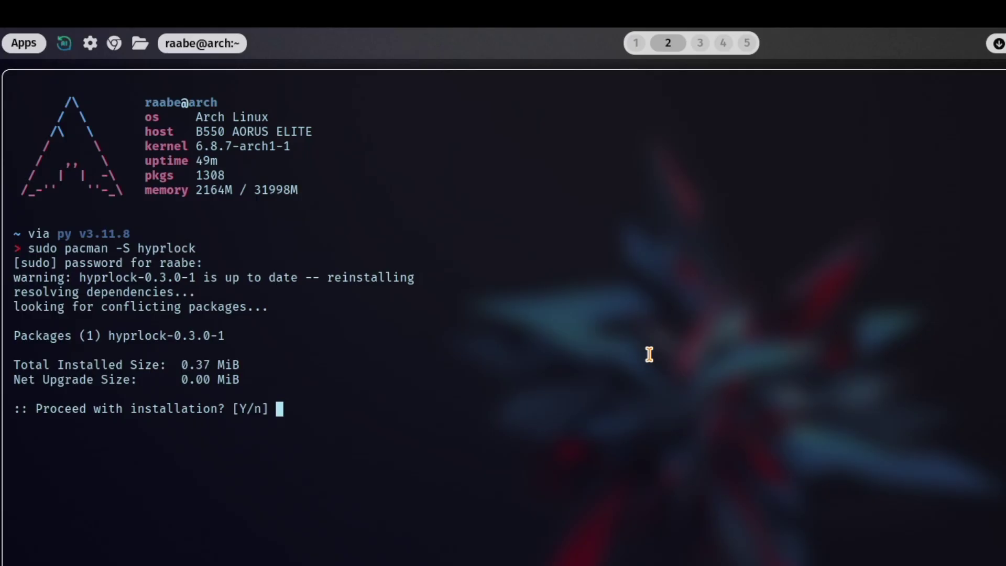
{"action": "type", "text": "n"}
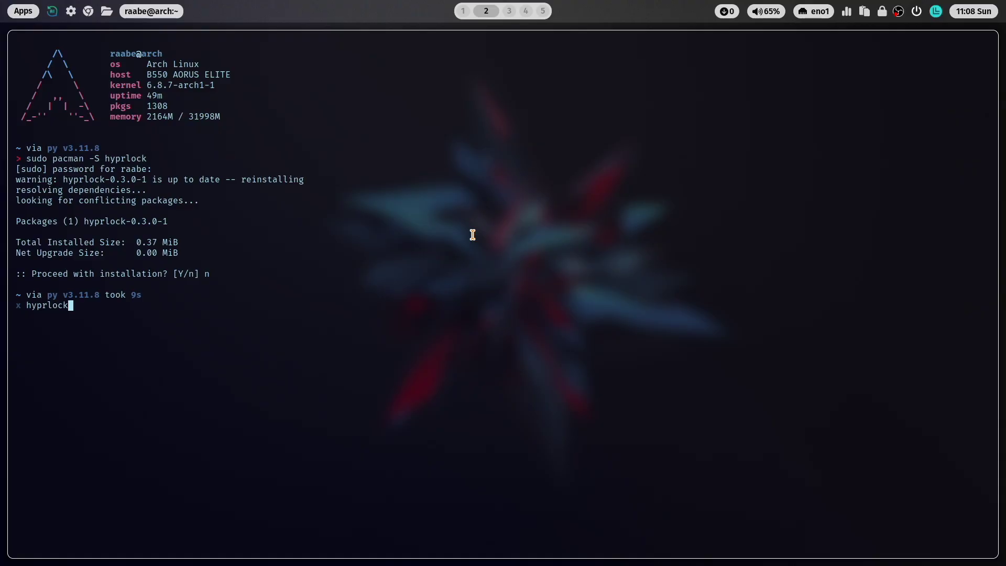
- Launch hyprlock to lock the screen, then unlock it with the account password
{"action": "key", "text": "Return"}
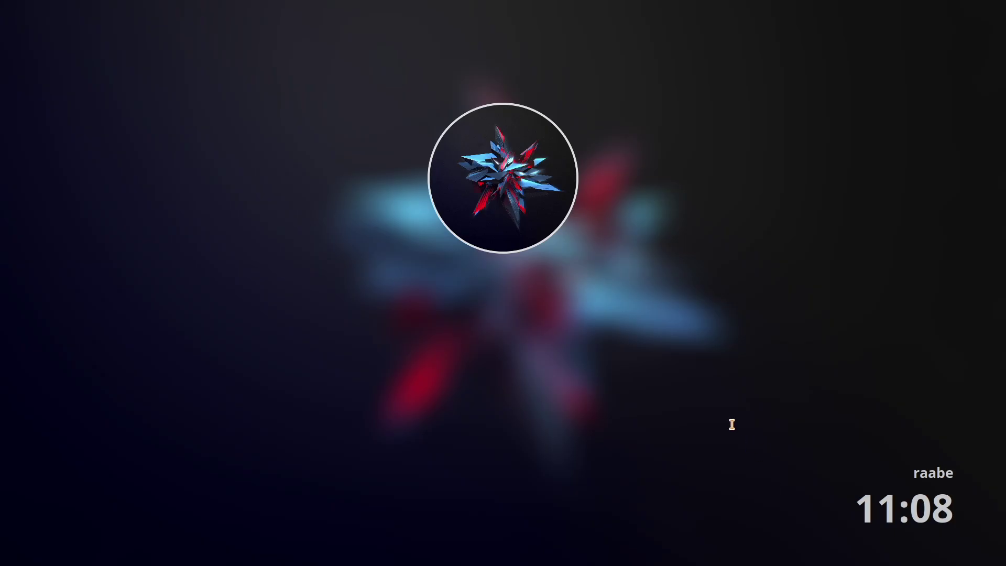
{"action": "type", "text": "a"}
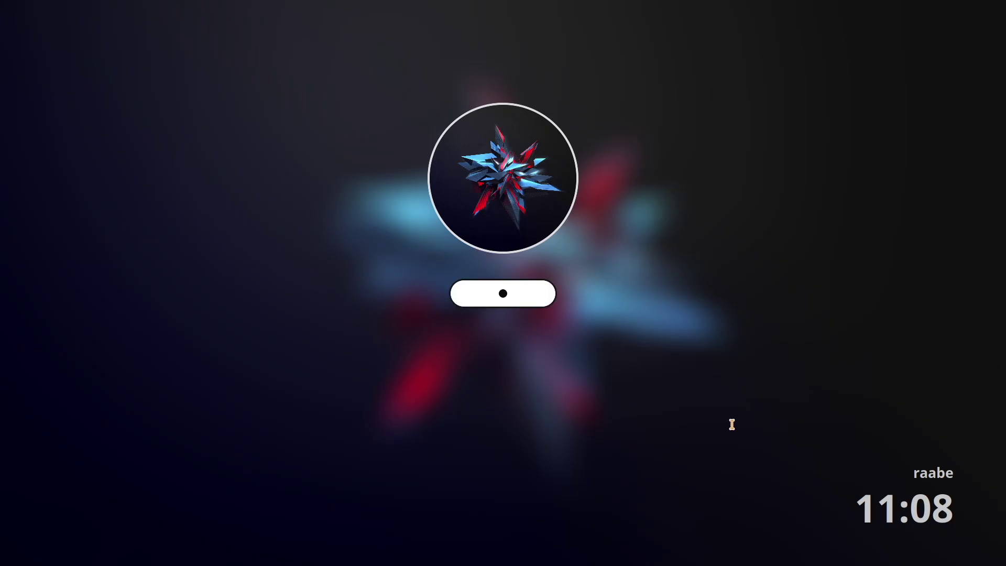
{"action": "type", "text": "••••"}
{"action": "key", "text": "Return"}
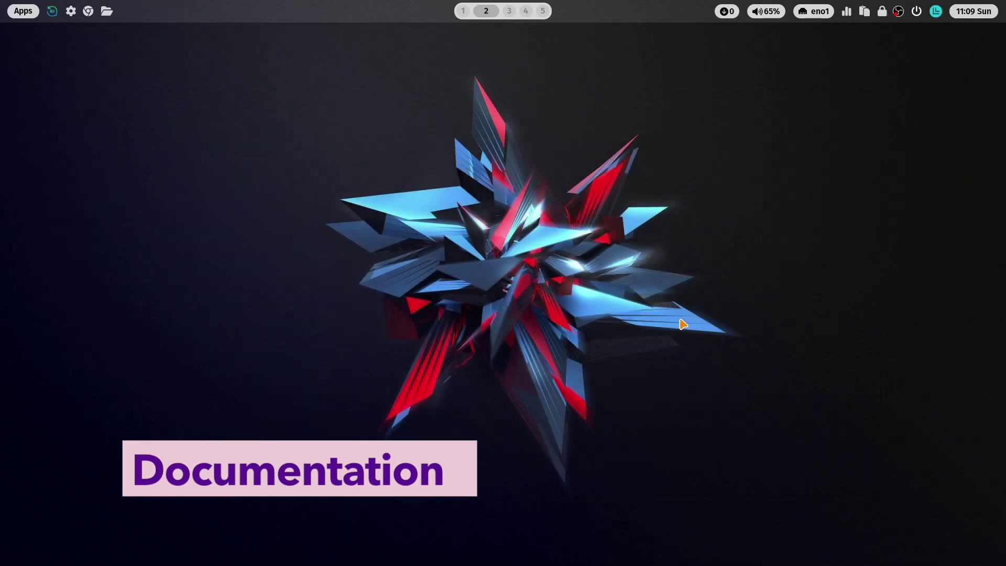
- Go to the browser on workspace 1 and open hyprlock from the Hypr Ecosystem sidebar section
{"action": "key", "text": "super+1"}
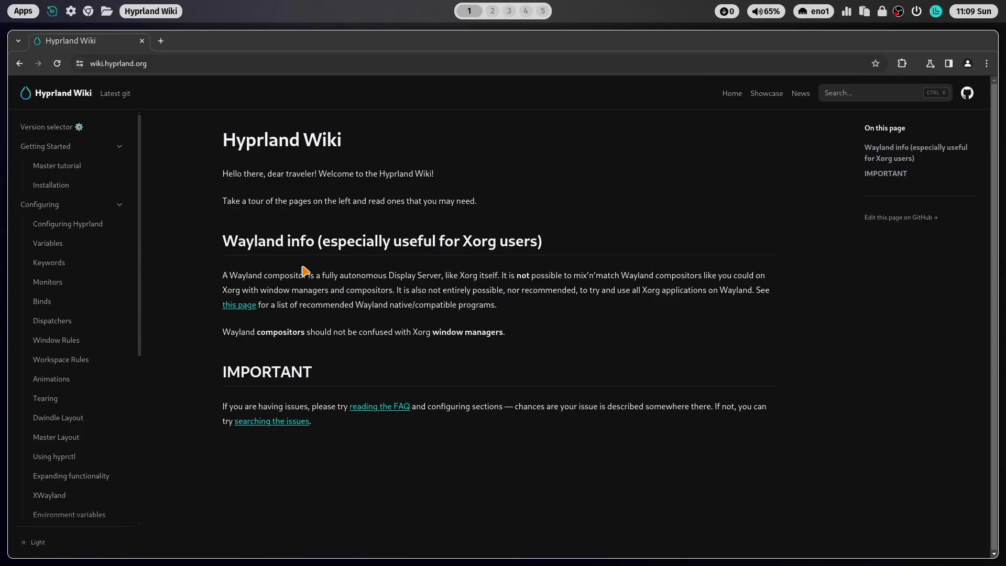
{"action": "scroll", "coordinate": [138, 225], "scroll_direction": "down", "scroll_amount": 4}
{"action": "scroll", "coordinate": [135, 349], "scroll_direction": "down", "scroll_amount": 1}
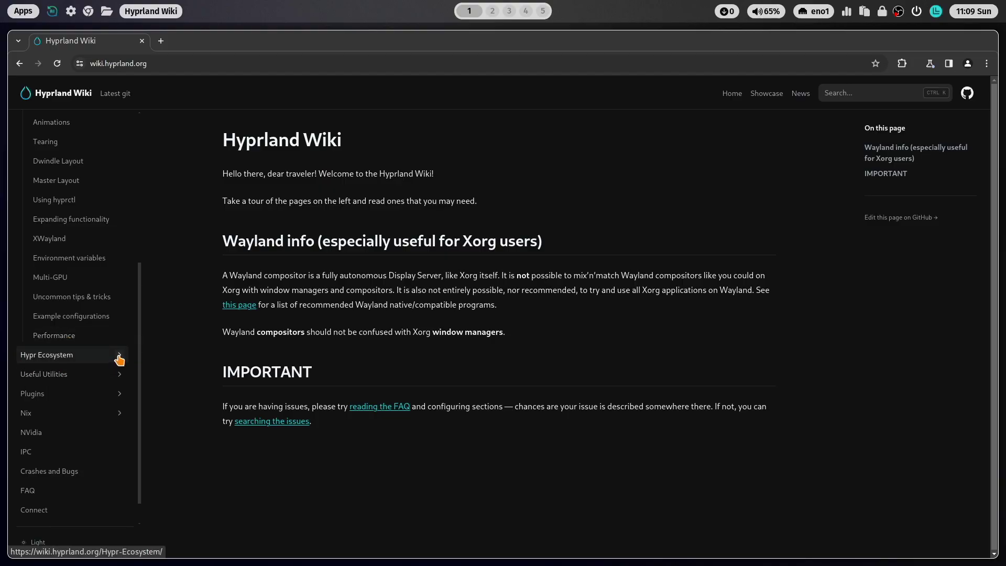
{"action": "left_click", "coordinate": [120, 357]}
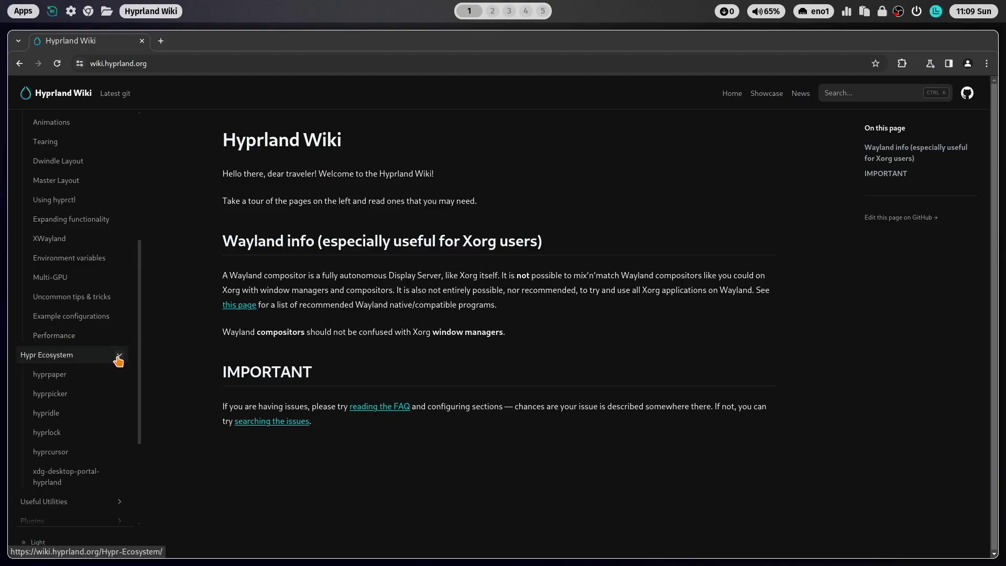
{"action": "left_click", "coordinate": [53, 435]}
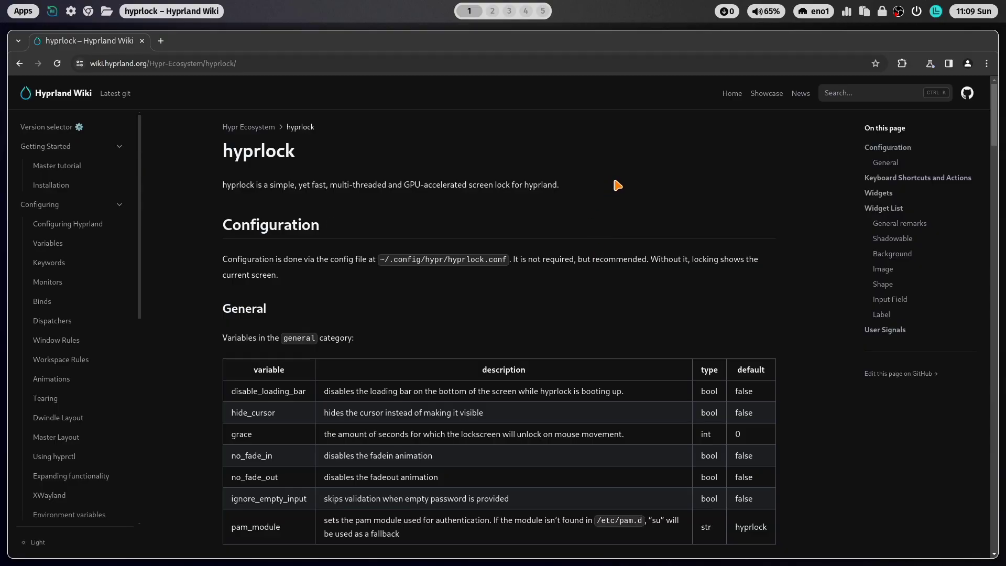
- Scroll the hyprlock wiki page past the General table and Keyboard Shortcuts to Widgets
{"action": "scroll", "coordinate": [617, 186], "scroll_direction": "down", "scroll_amount": 2}
{"action": "scroll", "coordinate": [617, 186], "scroll_direction": "up", "scroll_amount": 1}
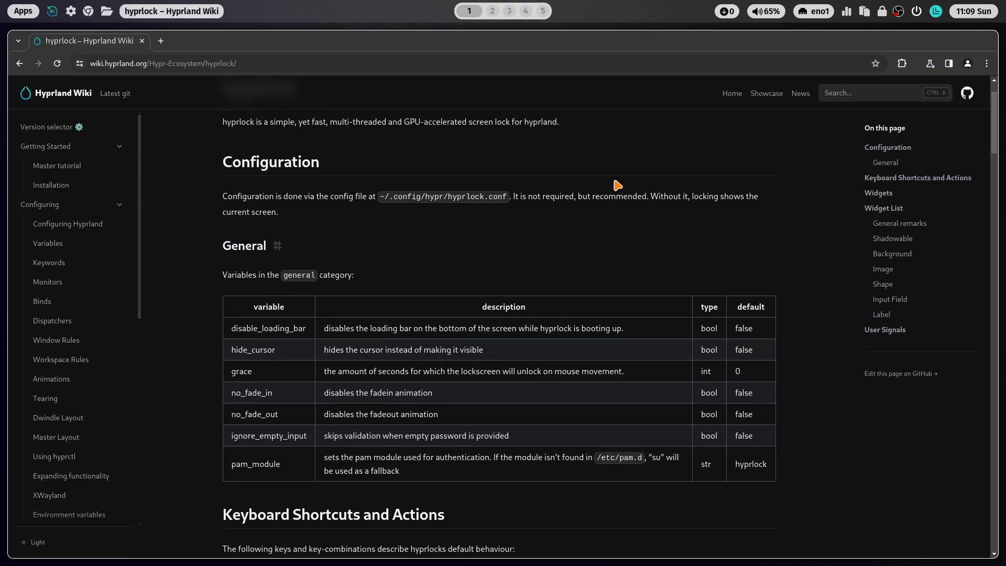
{"action": "scroll", "coordinate": [617, 185], "scroll_direction": "down", "scroll_amount": 1}
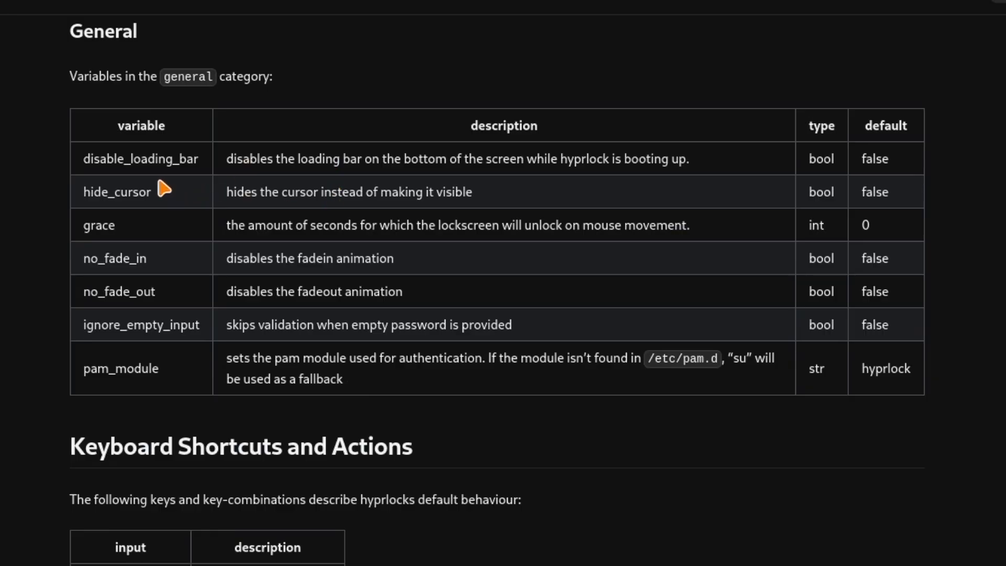
{"action": "scroll", "coordinate": [238, 189], "scroll_direction": "down", "scroll_amount": 1}
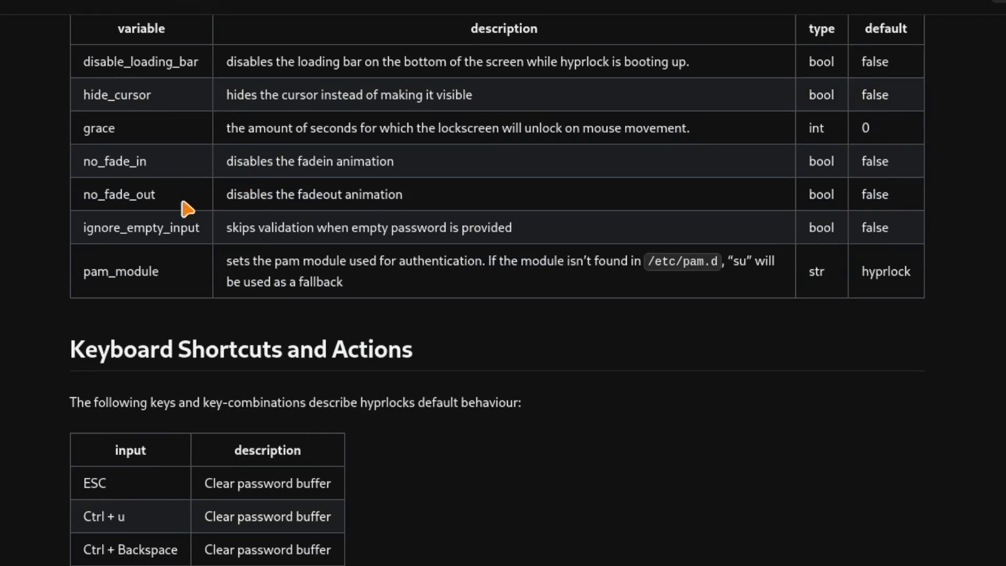
{"action": "scroll", "coordinate": [508, 198], "scroll_direction": "down", "scroll_amount": 2}
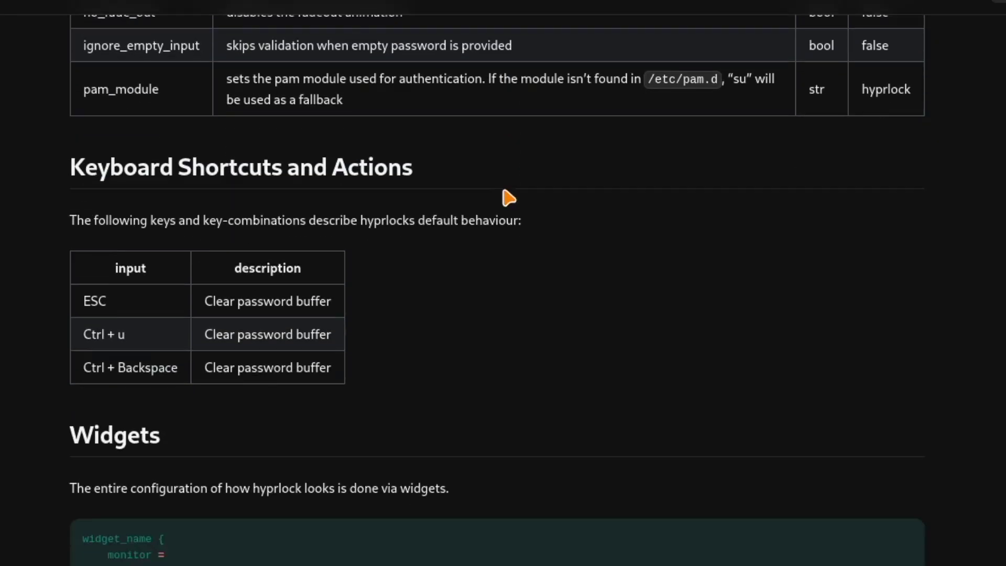
{"action": "scroll", "coordinate": [508, 198], "scroll_direction": "down", "scroll_amount": 4}
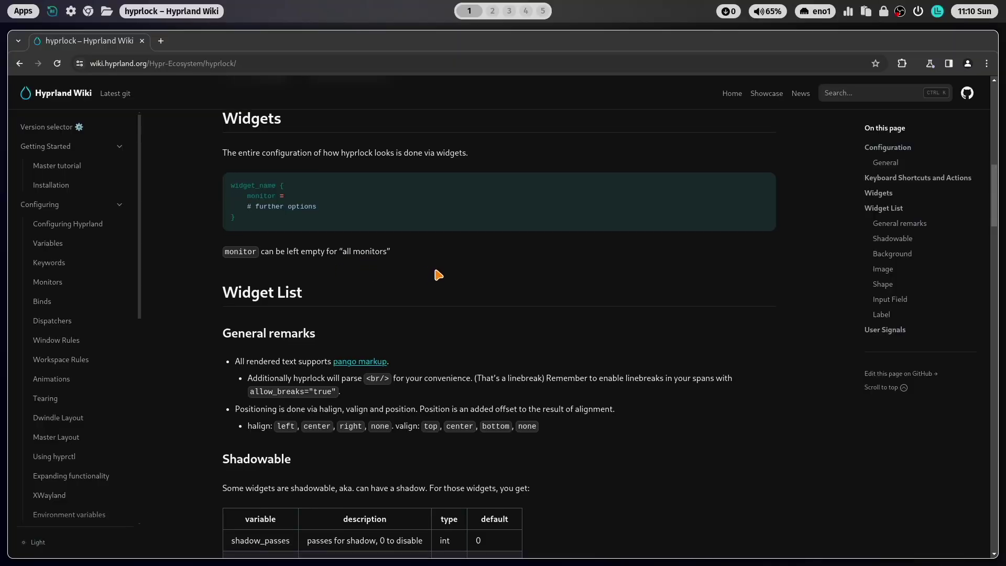
- Scroll past Shadowable, Background and Image sections to the Input Field example configuration
{"action": "scroll", "coordinate": [438, 275], "scroll_direction": "down", "scroll_amount": 6}
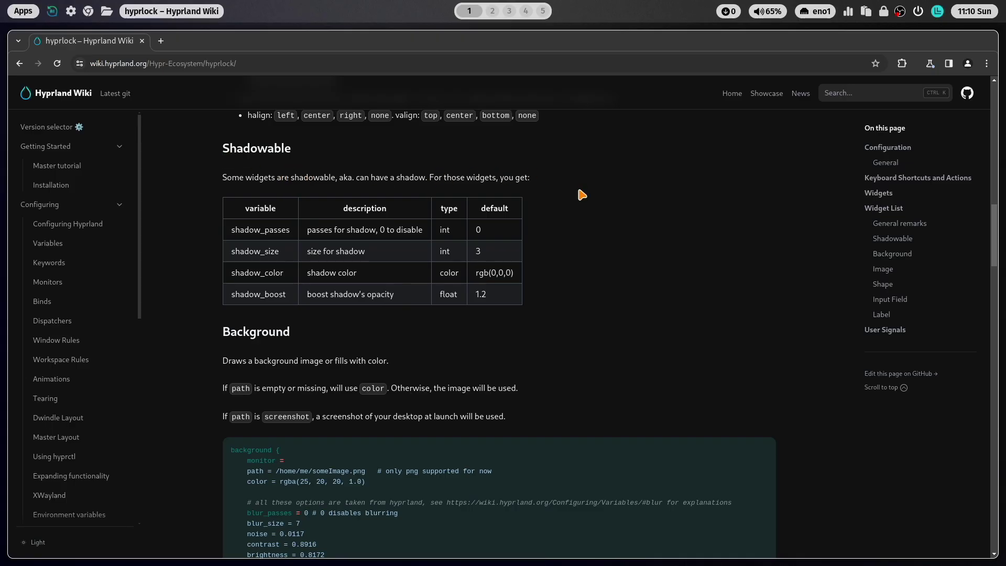
{"action": "scroll", "coordinate": [582, 195], "scroll_direction": "down", "scroll_amount": 2}
{"action": "scroll", "coordinate": [582, 195], "scroll_direction": "down", "scroll_amount": 1}
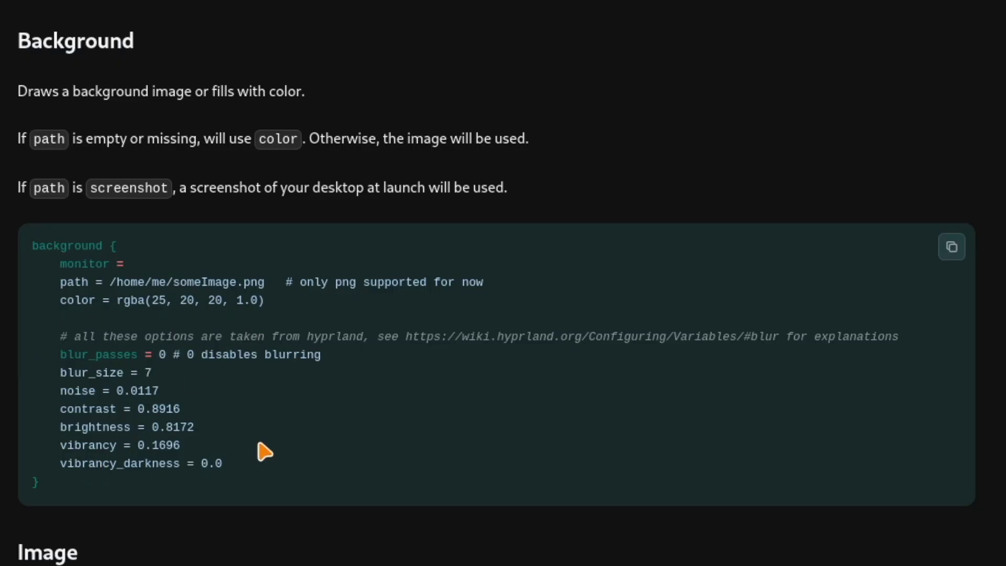
{"action": "scroll", "coordinate": [266, 449], "scroll_direction": "down", "scroll_amount": 10}
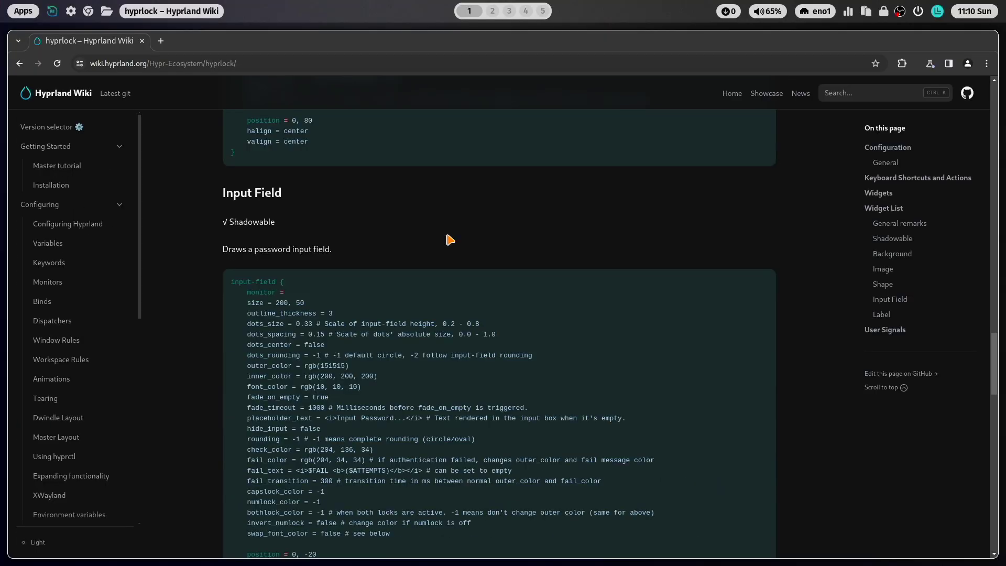
{"action": "scroll", "coordinate": [450, 240], "scroll_direction": "down", "scroll_amount": 1}
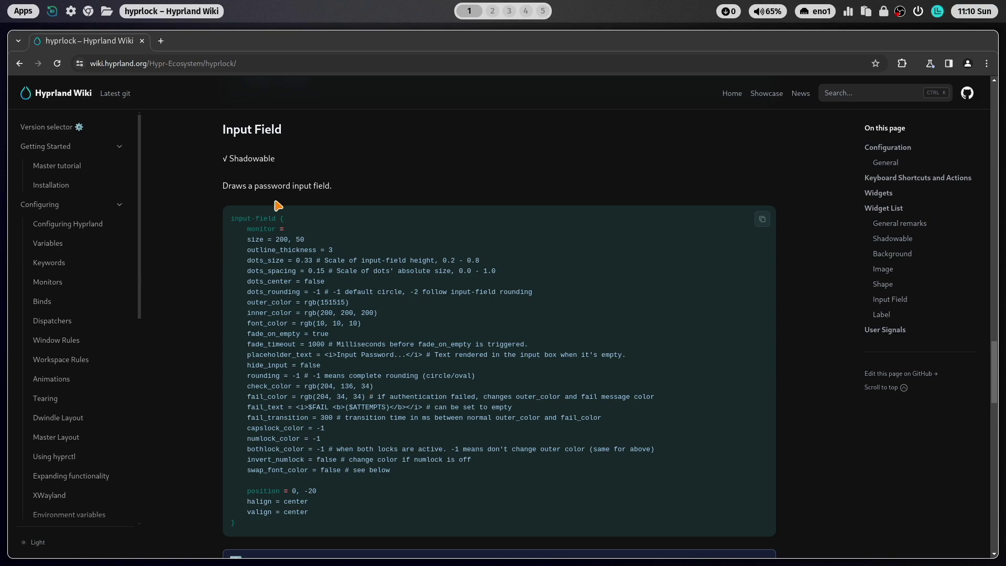
- Scroll back up to the Image widget example using path, size 150 and rounding -1
{"action": "scroll", "coordinate": [378, 346], "scroll_direction": "down", "scroll_amount": 10}
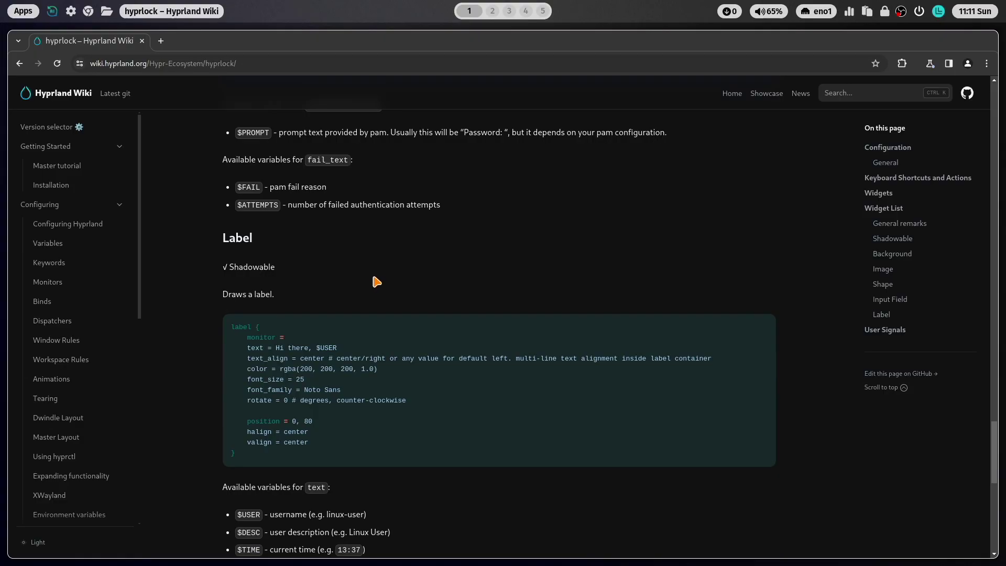
{"action": "scroll", "coordinate": [377, 280], "scroll_direction": "down", "scroll_amount": 8}
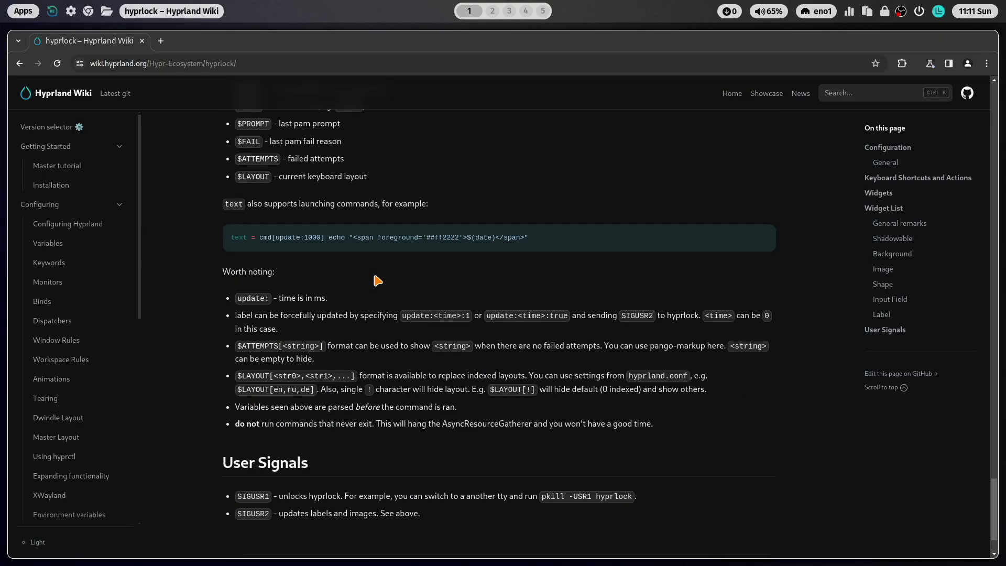
{"action": "scroll", "coordinate": [377, 280], "scroll_direction": "up", "scroll_amount": 10}
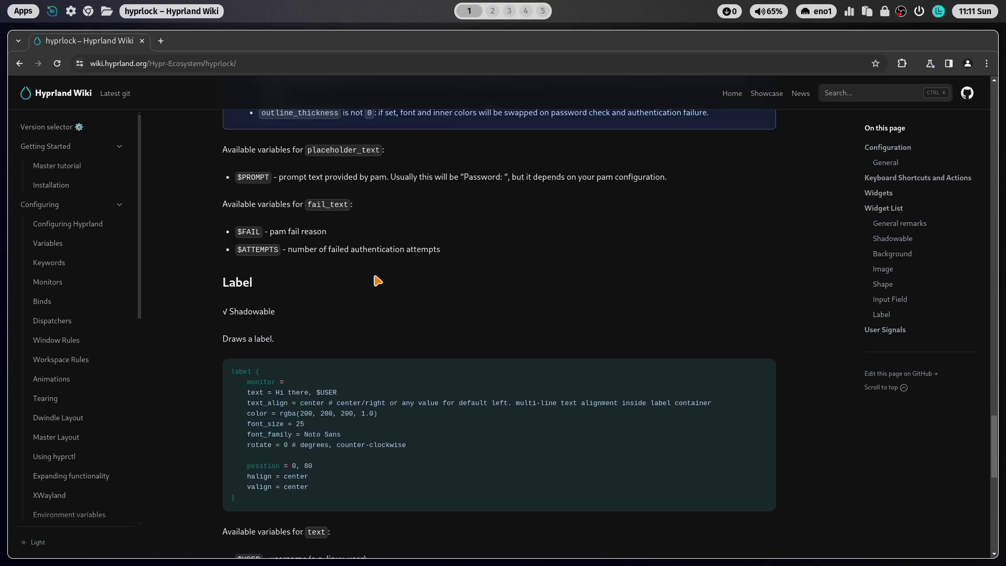
{"action": "scroll", "coordinate": [377, 281], "scroll_direction": "up", "scroll_amount": 10}
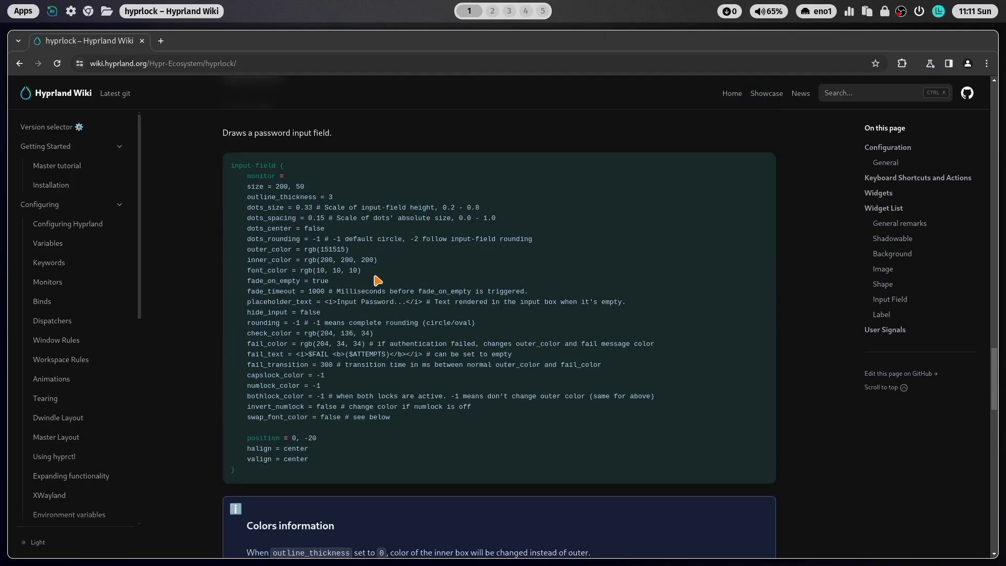
{"action": "scroll", "coordinate": [378, 280], "scroll_direction": "up", "scroll_amount": 8}
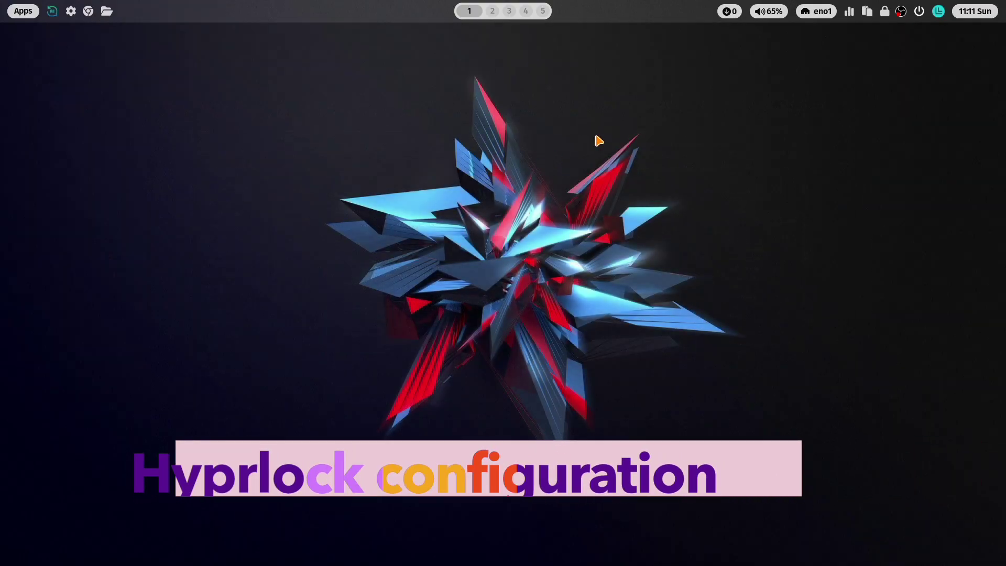
- Open the app launcher with Super+R and start Code - OSS on the dotfiles workspace
{"action": "key", "text": "super+r"}
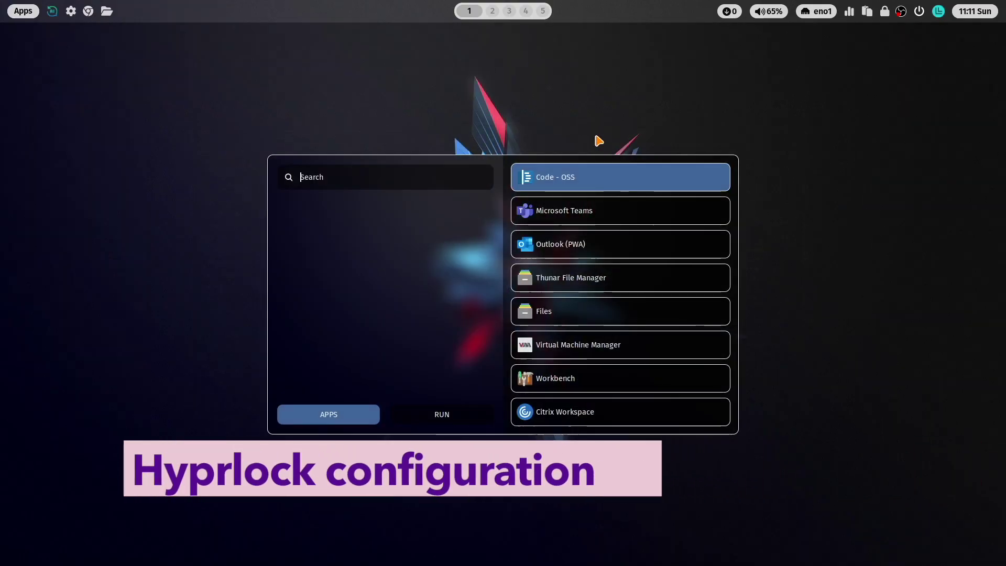
{"action": "key", "text": "Return"}
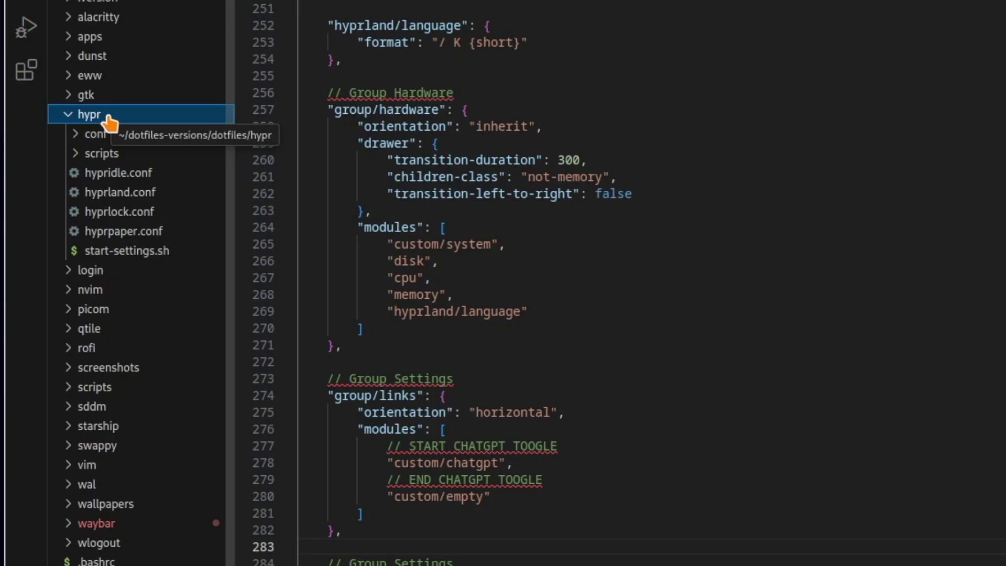
- Open hyprlock.conf from the hypr folder and scroll to its first line
{"action": "left_click", "coordinate": [129, 217]}
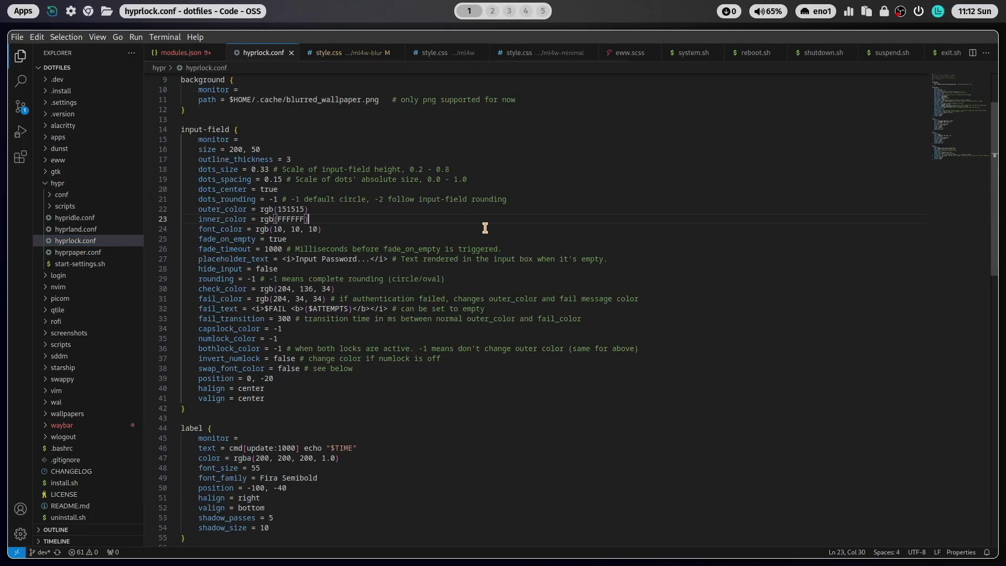
{"action": "scroll", "coordinate": [485, 227], "scroll_direction": "up", "scroll_amount": 3}
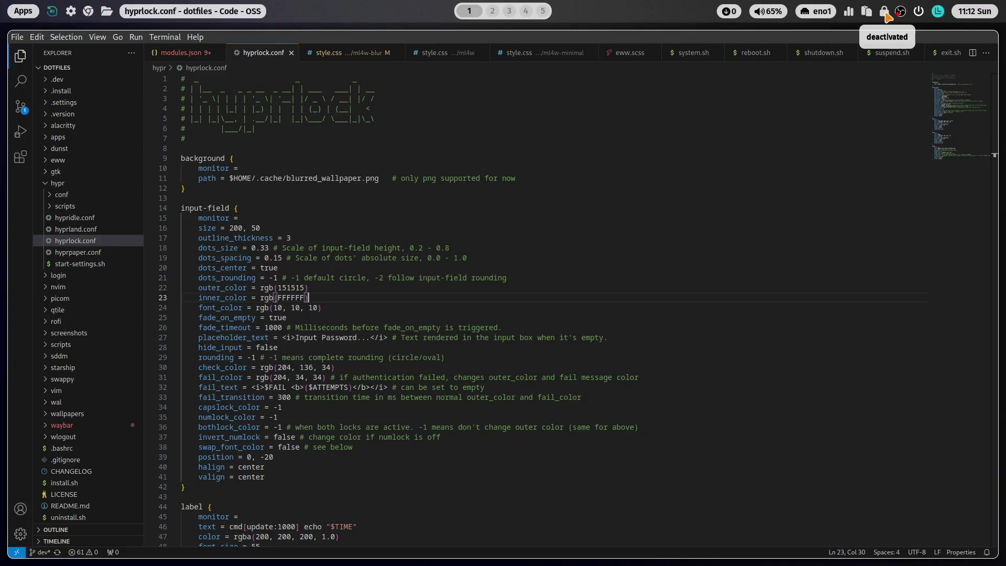
{"action": "left_click", "coordinate": [884, 13]}
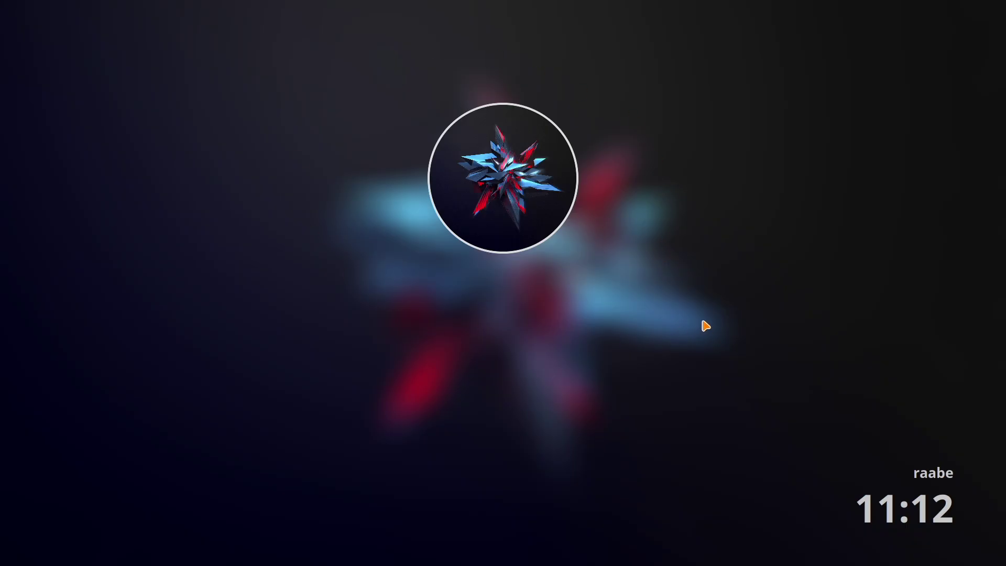
{"action": "type", "text": "******"}
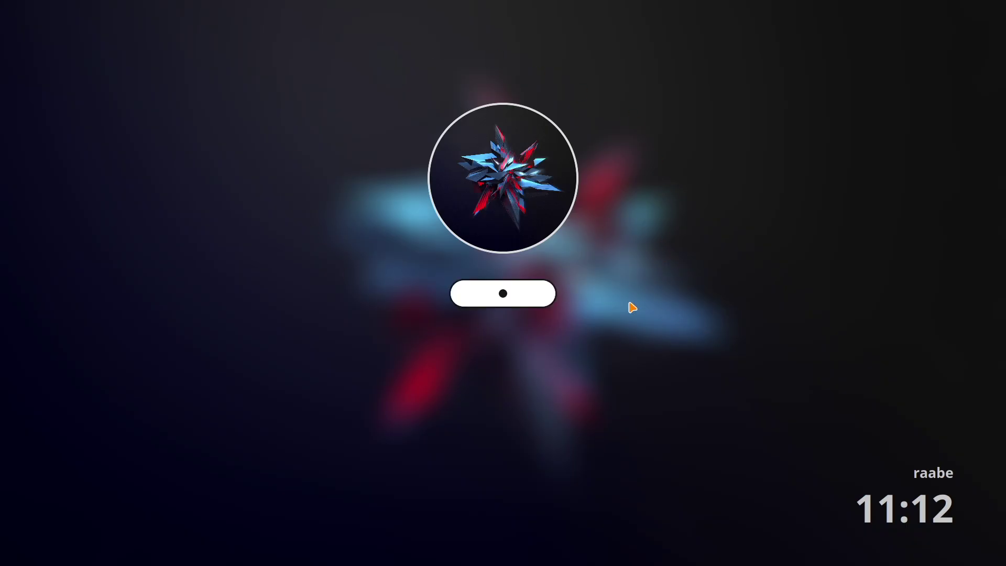
{"action": "key", "text": "Return"}
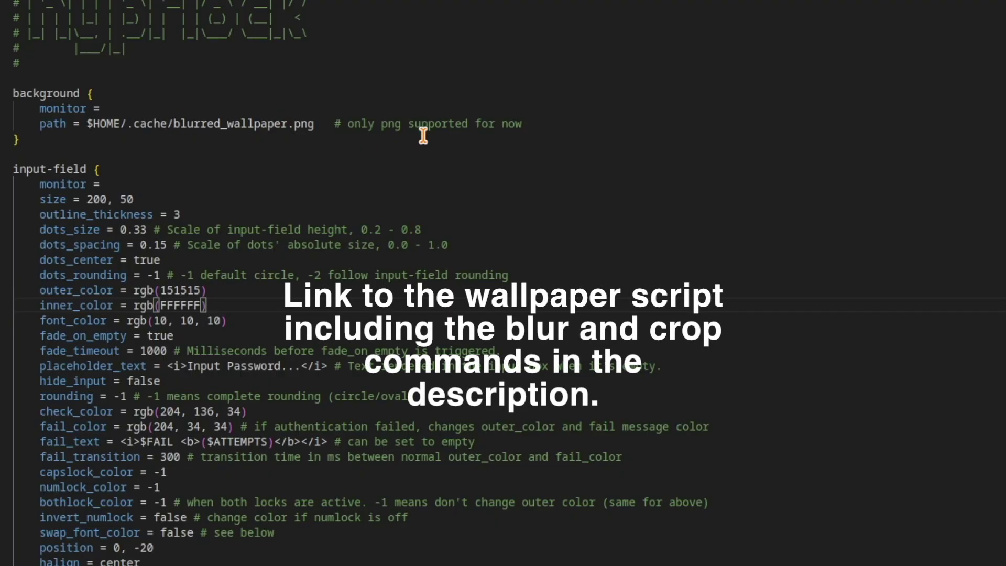
- Lock from the tray to preview the blurred spaceship wallpaper, unlock, then return to workspace 1
{"action": "key", "text": "super+2"}
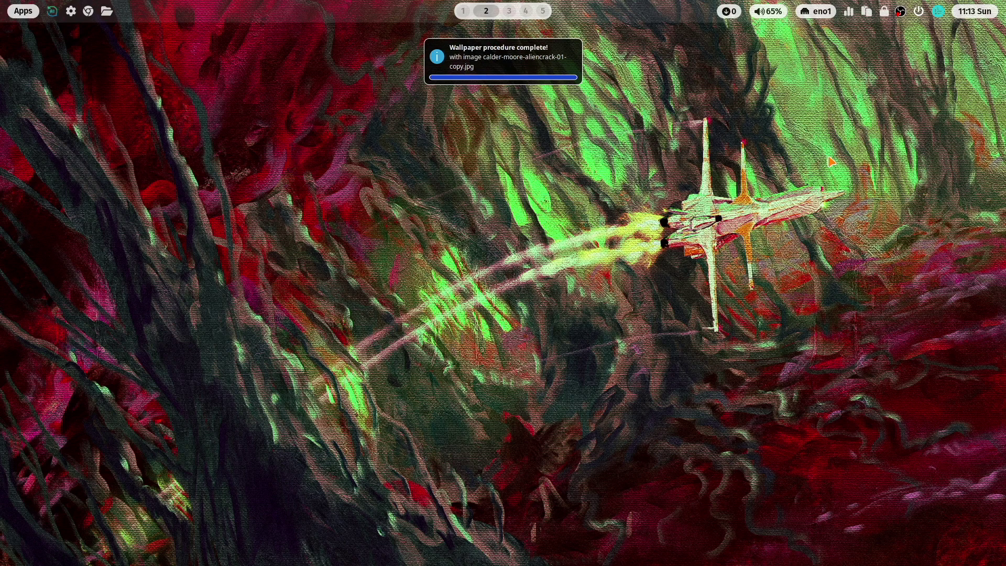
{"action": "left_click", "coordinate": [884, 11]}
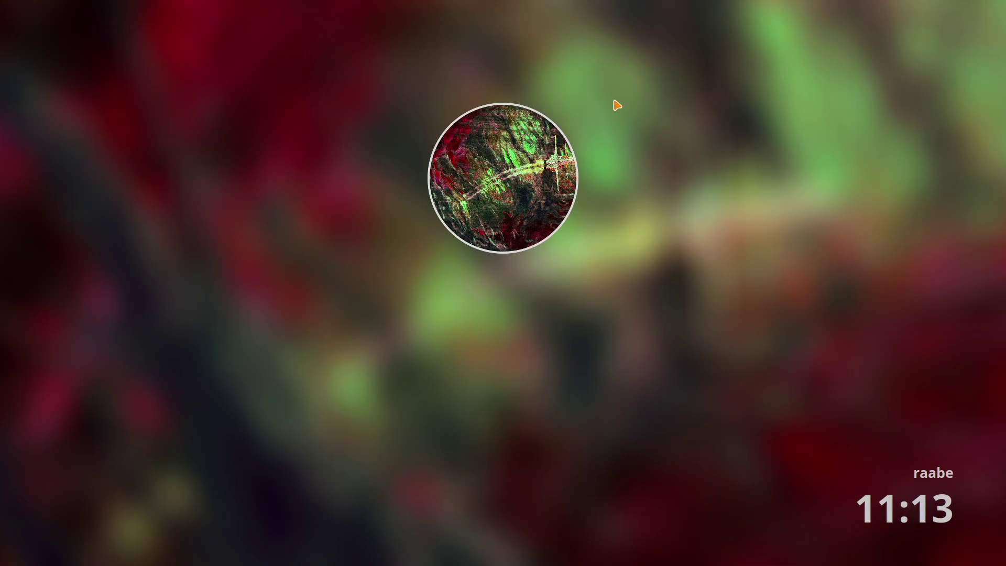
{"action": "type", "text": "****"}
{"action": "key", "text": "Return"}
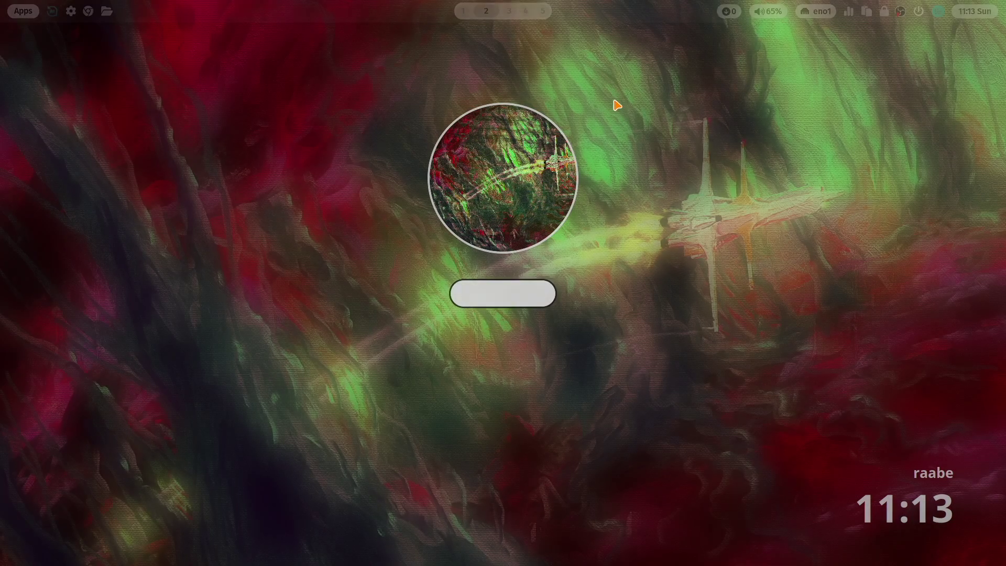
{"action": "key", "text": "super+1"}
{"action": "scroll", "coordinate": [333, 226], "scroll_direction": "down", "scroll_amount": 1}
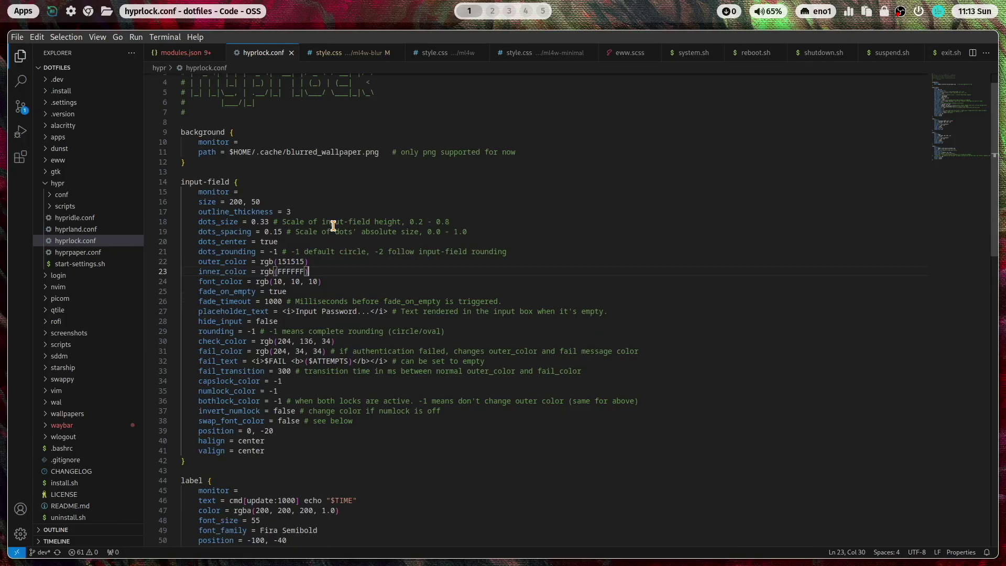
{"action": "scroll", "coordinate": [291, 194], "scroll_direction": "down", "scroll_amount": 1}
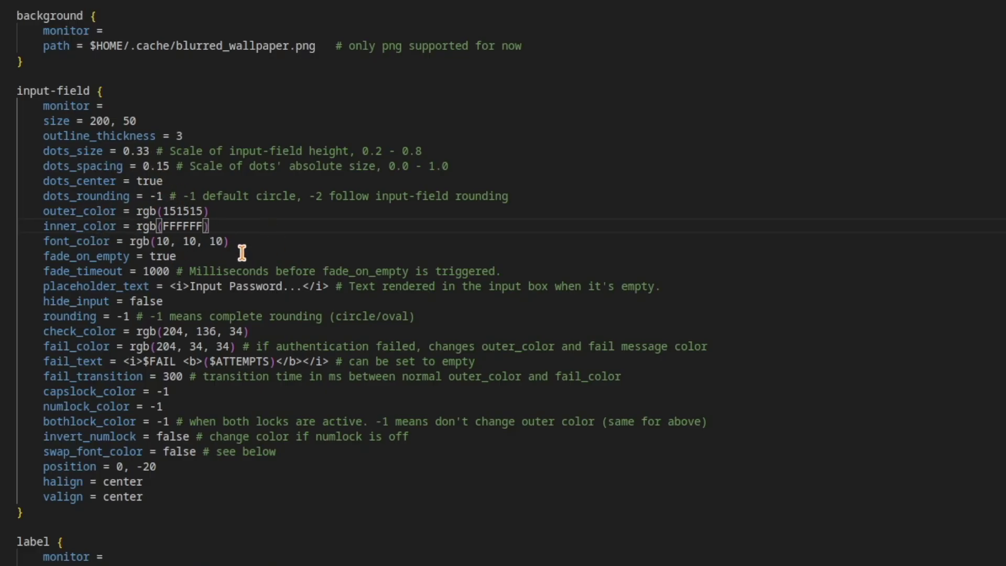
{"action": "scroll", "coordinate": [150, 217], "scroll_direction": "down", "scroll_amount": 1}
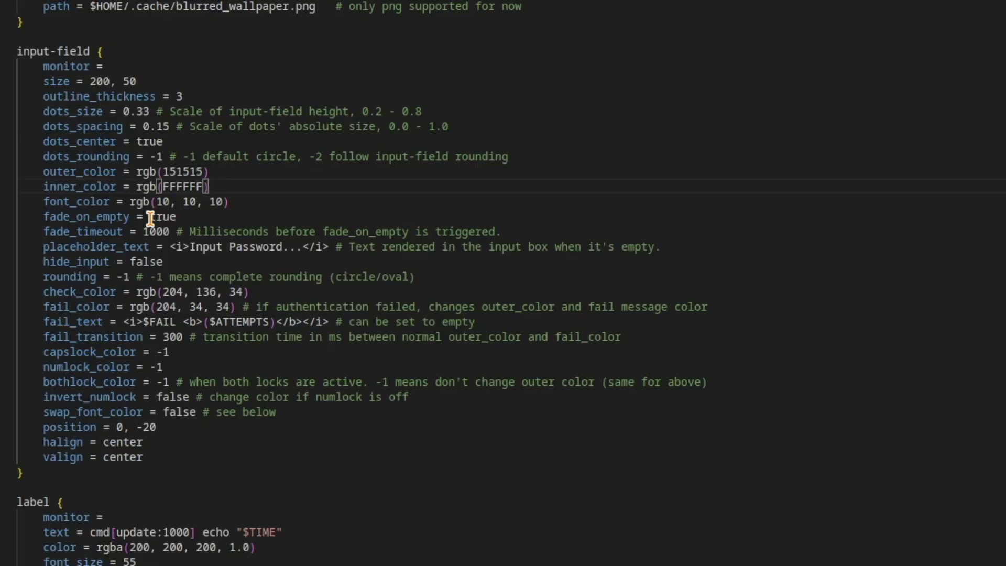
{"action": "scroll", "coordinate": [151, 218], "scroll_direction": "down", "scroll_amount": 8}
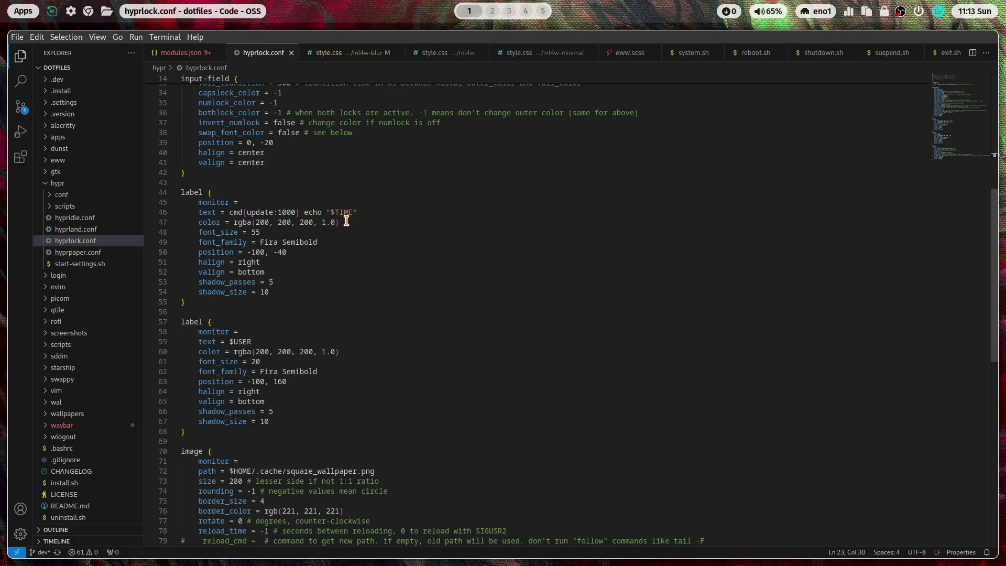
{"action": "left_click", "coordinate": [884, 13]}
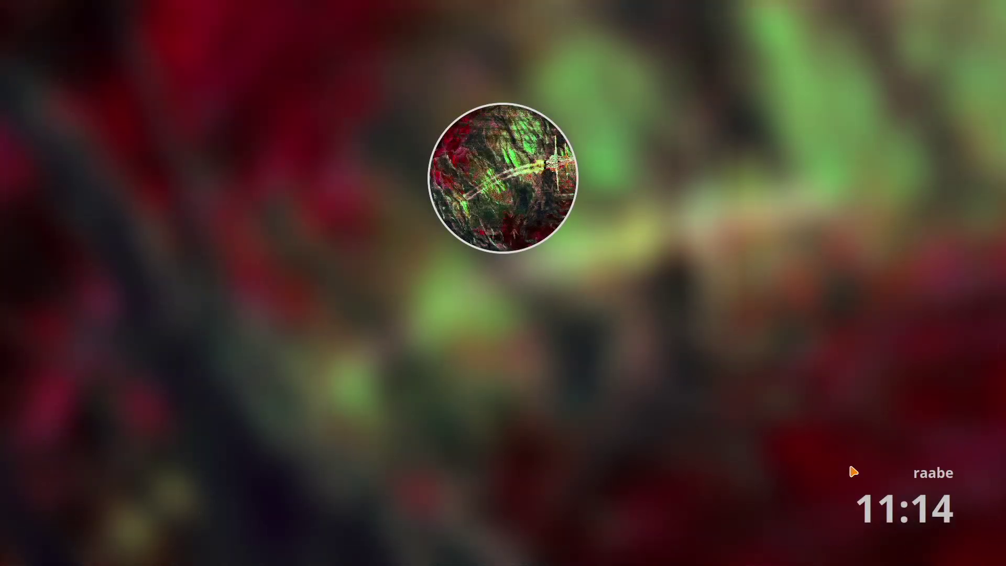
{"action": "type", "text": "•••••"}
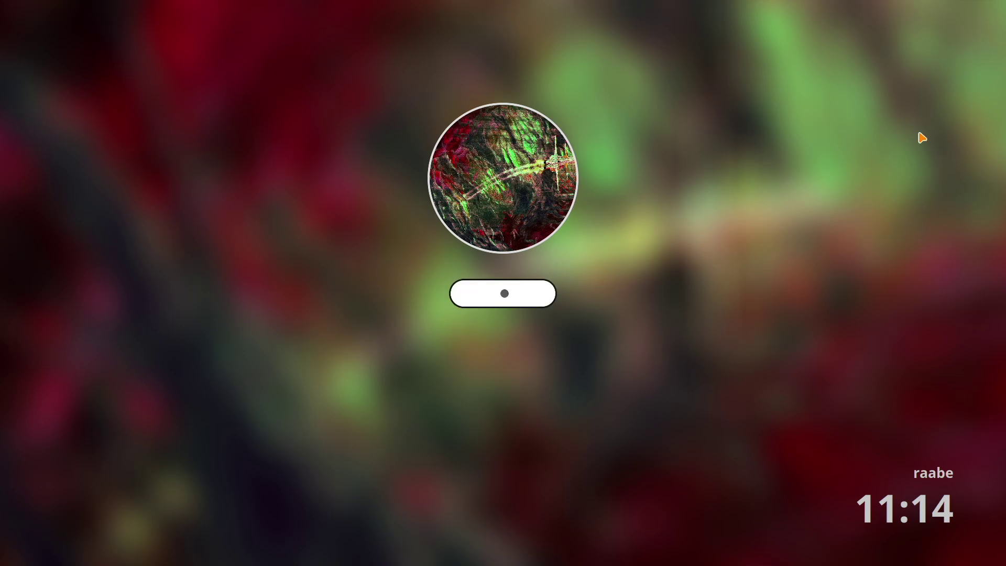
{"action": "key", "text": "Return"}
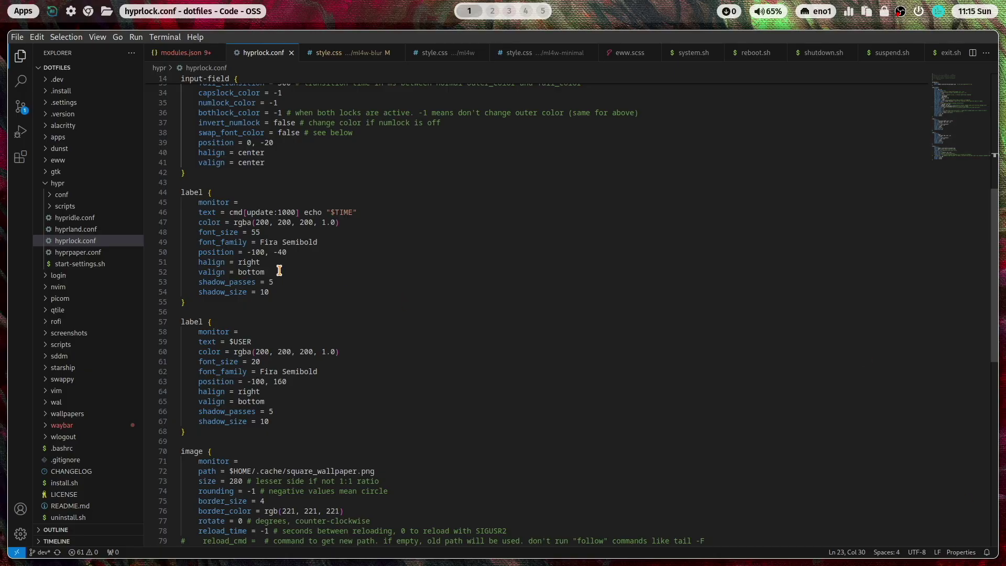
{"action": "scroll", "coordinate": [279, 271], "scroll_direction": "down", "scroll_amount": 4}
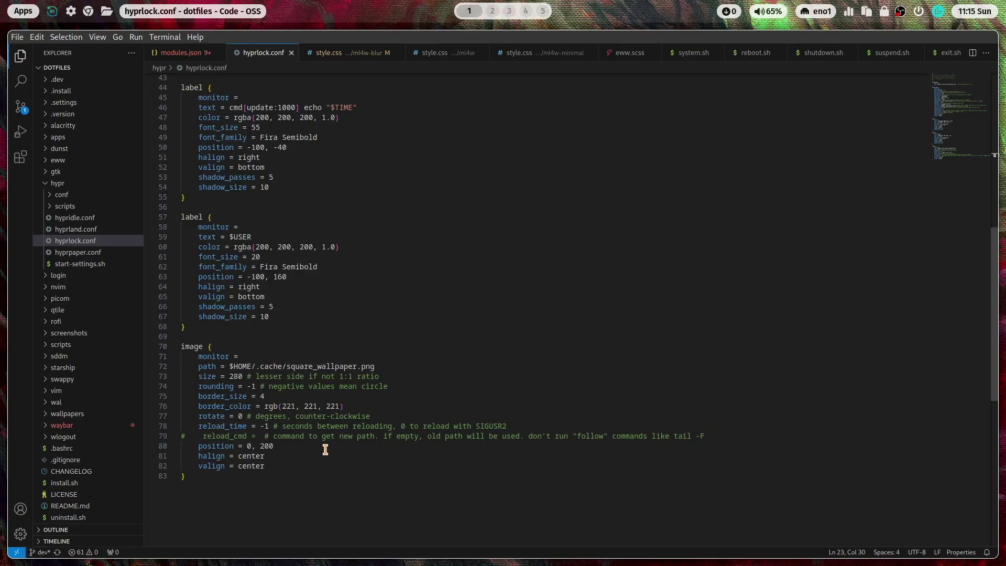
{"action": "left_click_drag", "start_coordinate": [198, 455], "coordinate": [265, 456]}
{"action": "left_click", "coordinate": [198, 466]}
{"action": "left_click", "coordinate": [268, 467]}
{"action": "left_click", "coordinate": [262, 446]}
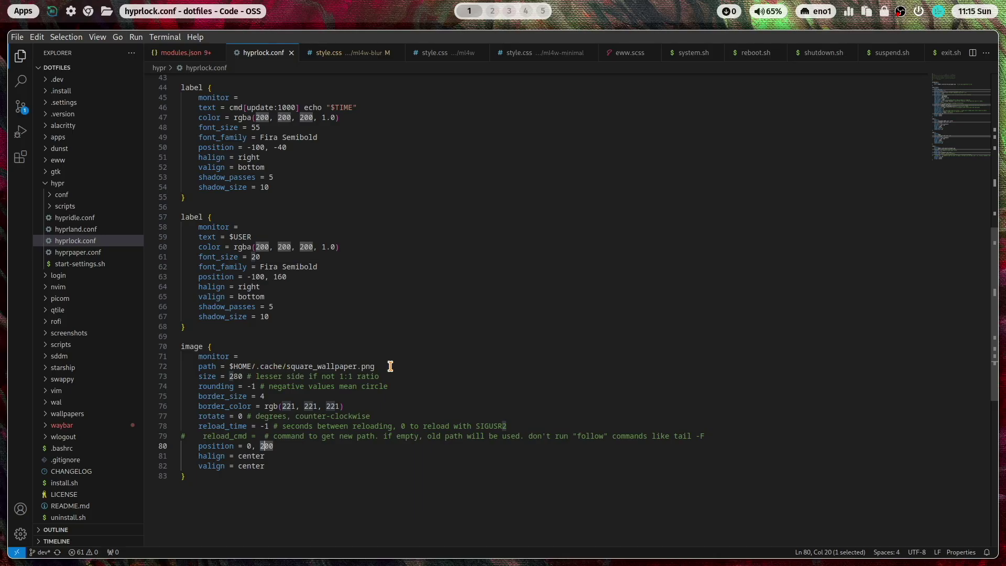
- On empty workspace 2, switch the desktop wallpaper to the plasmawaves.png image
{"action": "key", "text": "super+2"}
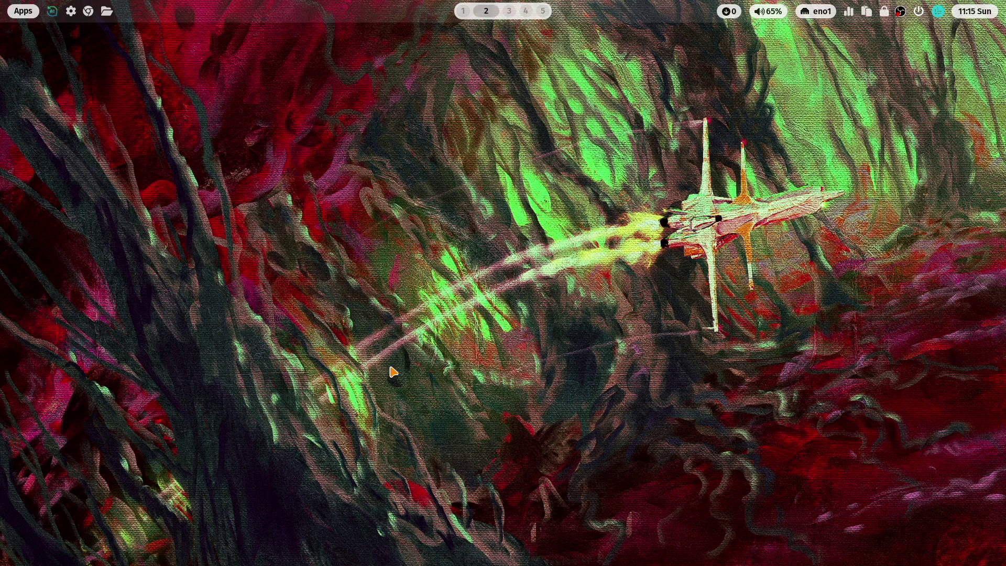
{"action": "key", "text": "super+shift+w"}
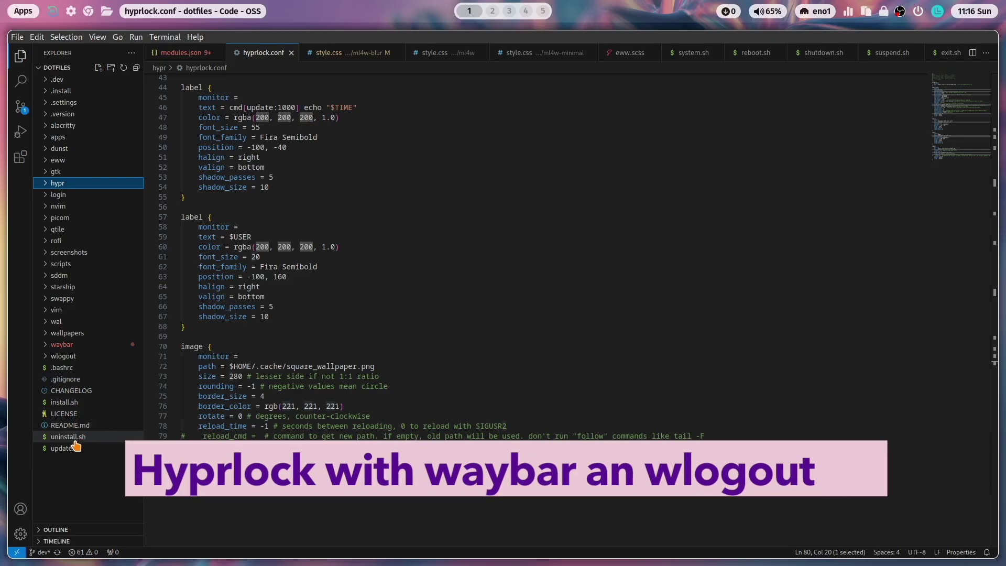
- Open waybar's modules.json and search for 'idle' to find the idle_inhibitor module
{"action": "left_click", "coordinate": [46, 345]}
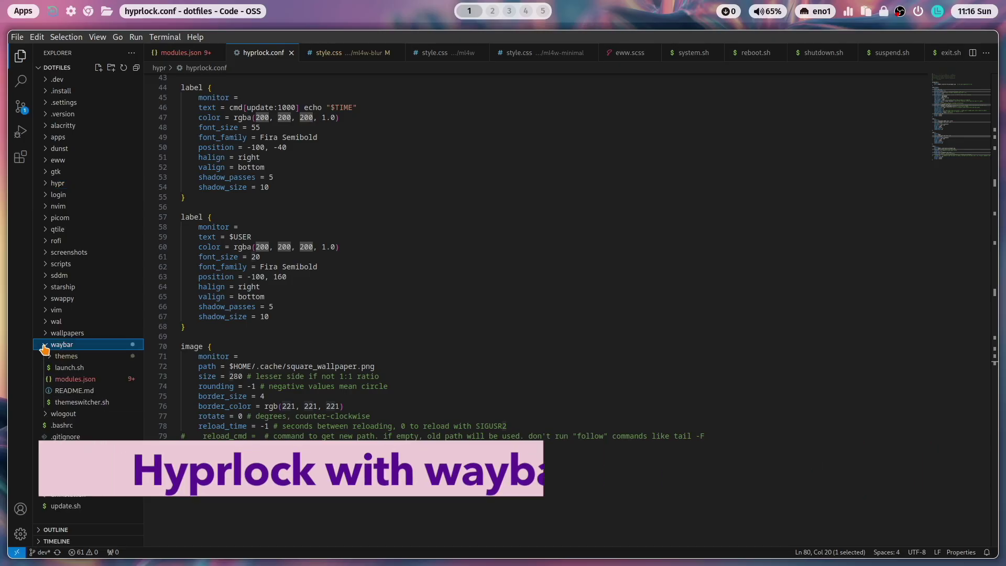
{"action": "left_click", "coordinate": [68, 379]}
{"action": "left_click", "coordinate": [526, 276]}
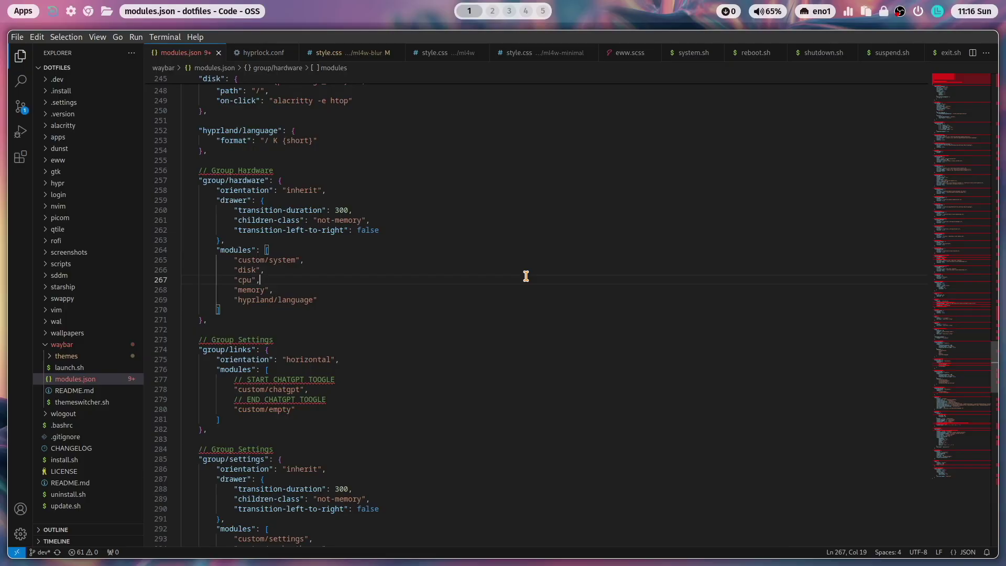
{"action": "key", "text": "ctrl+f"}
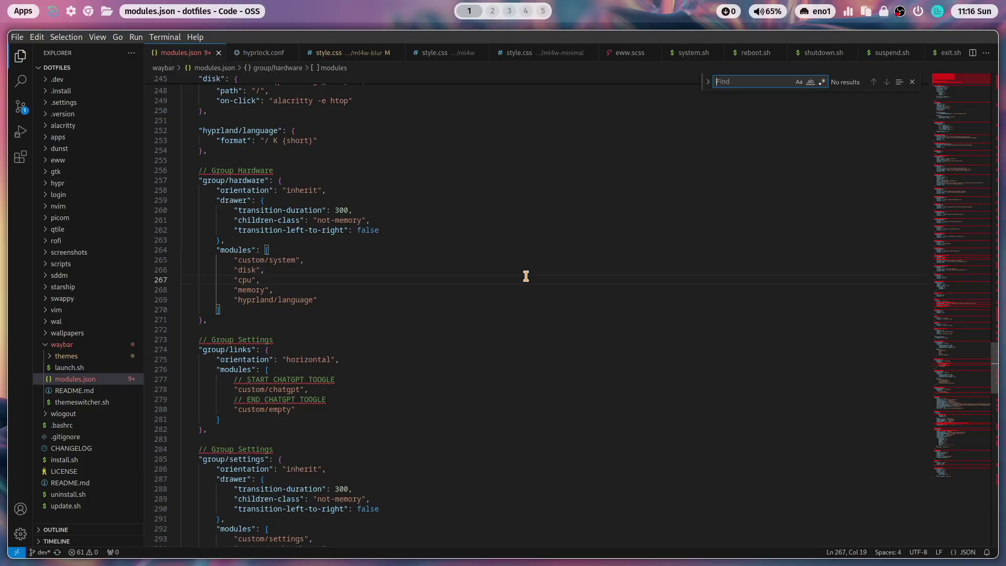
{"action": "type", "text": "idle"}
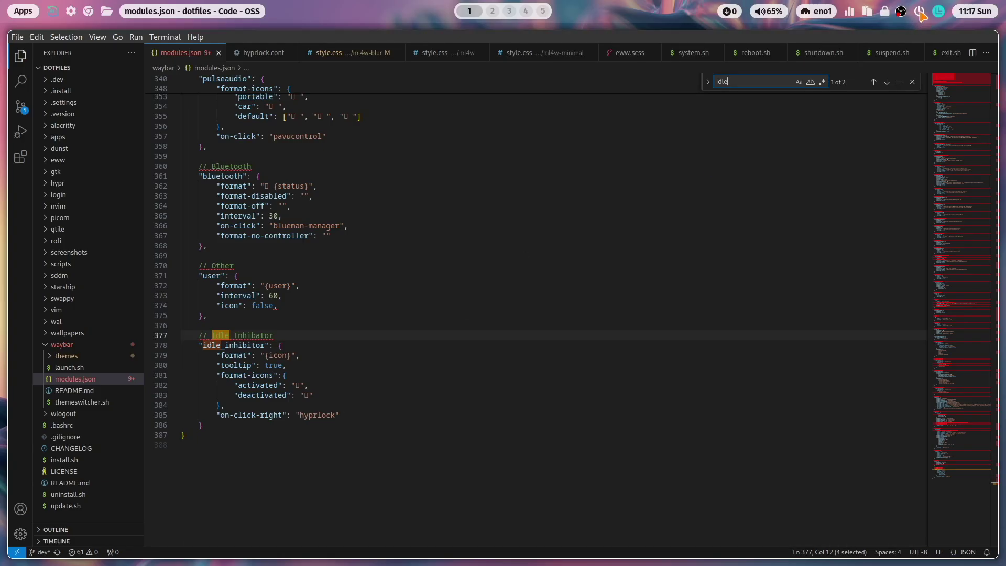
- Open the wlogout power menu from the power icon in Waybar
{"action": "left_click", "coordinate": [919, 12]}
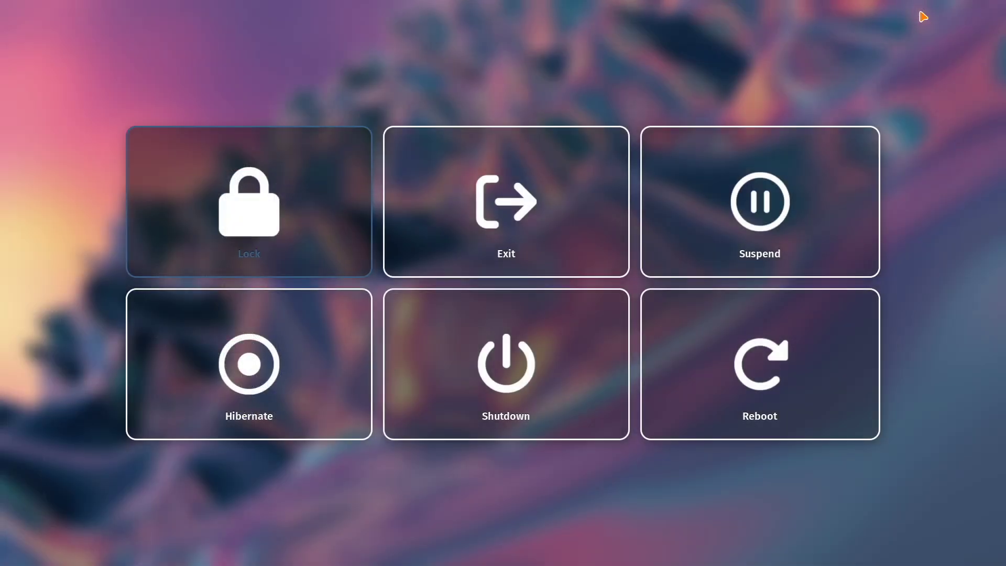
{"action": "left_click", "coordinate": [250, 207]}
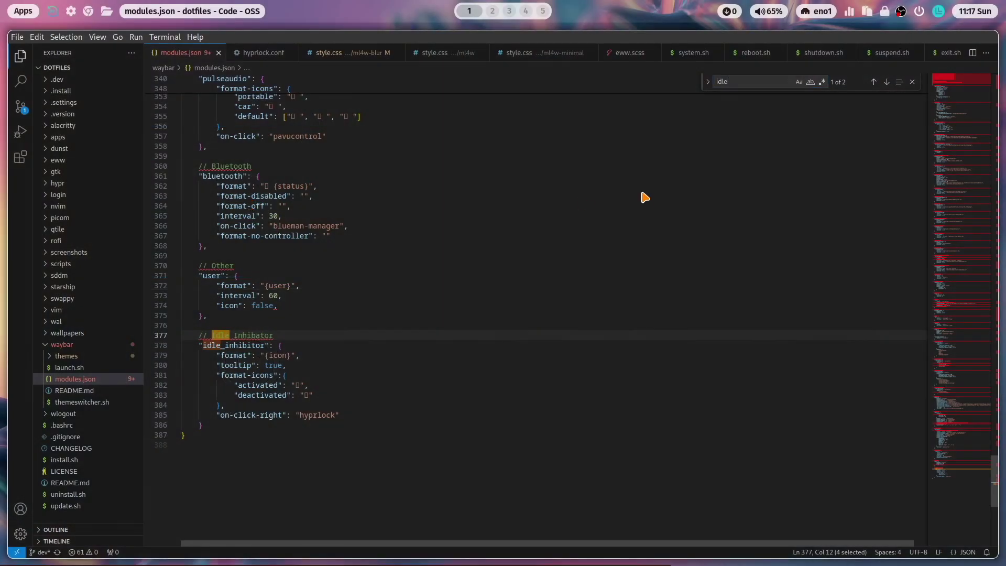